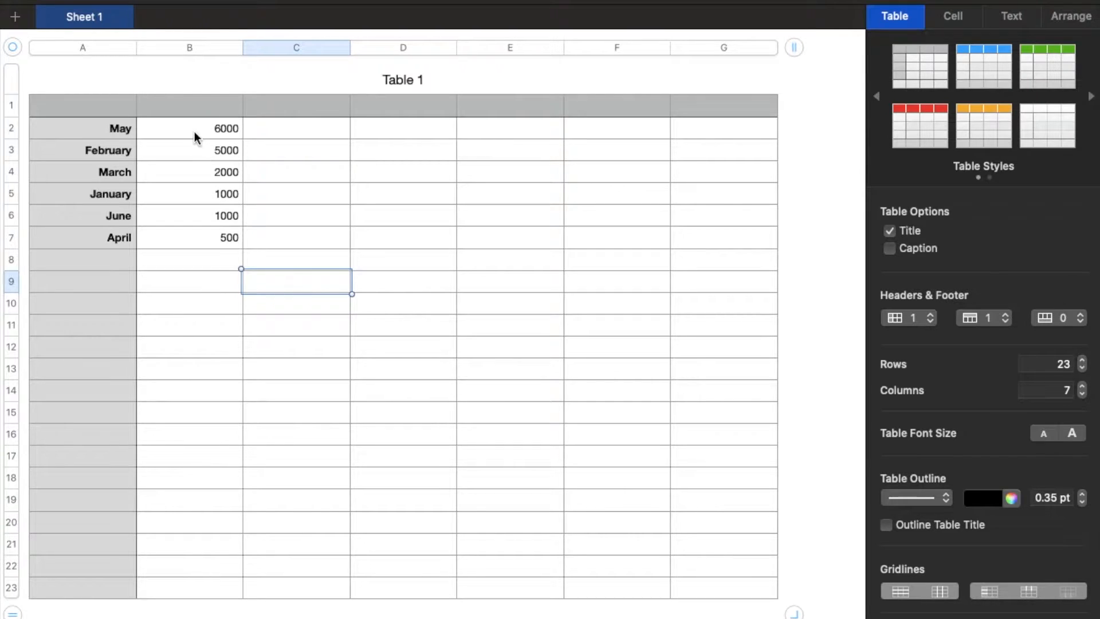
# Format the May amount in cell B2 as Currency.
pyautogui.click(196, 136)
pyautogui.click(196, 137)
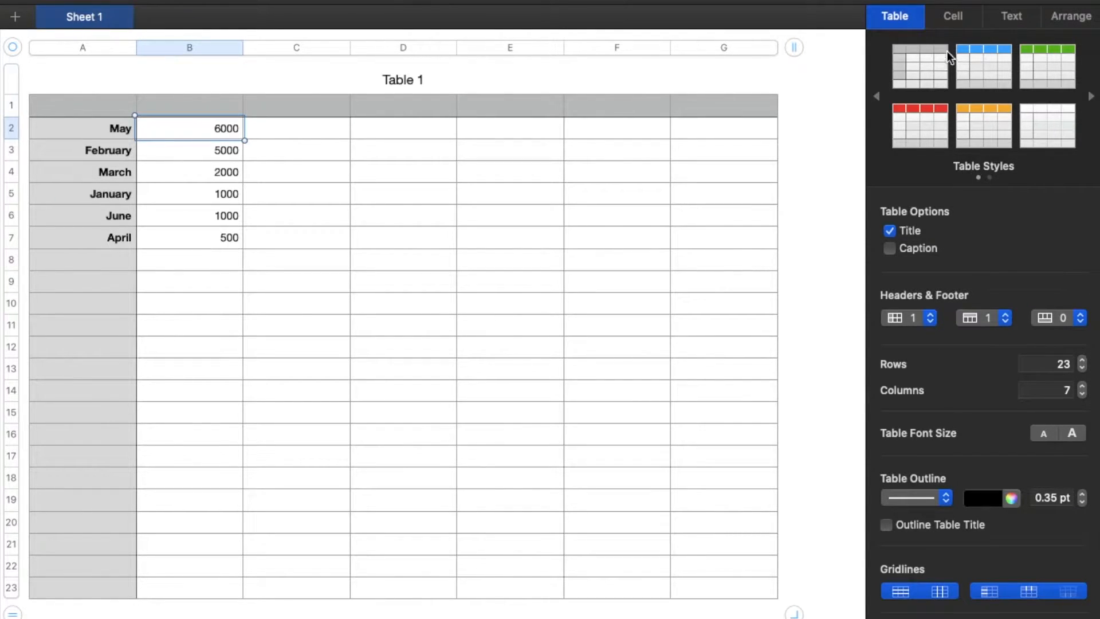
pyautogui.click(955, 17)
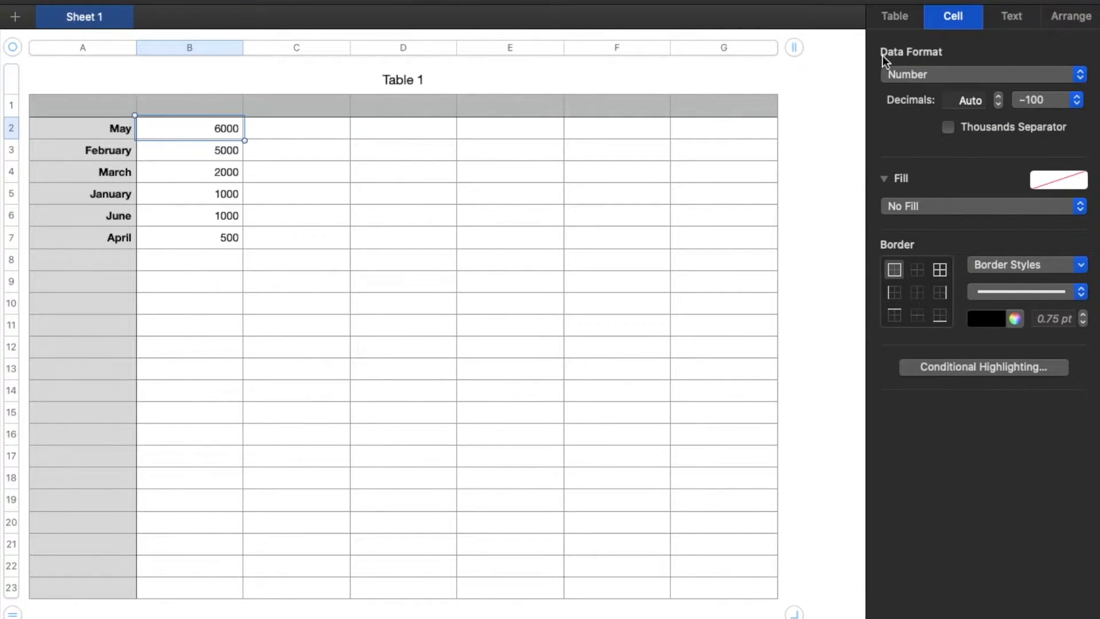
pyautogui.click(1080, 76)
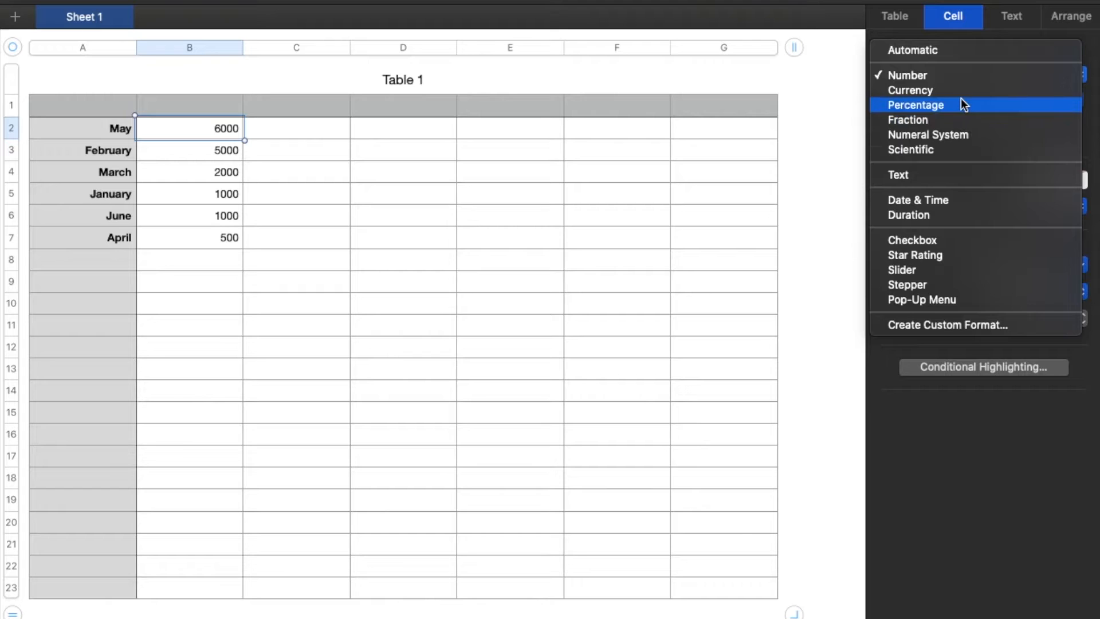
pyautogui.click(925, 92)
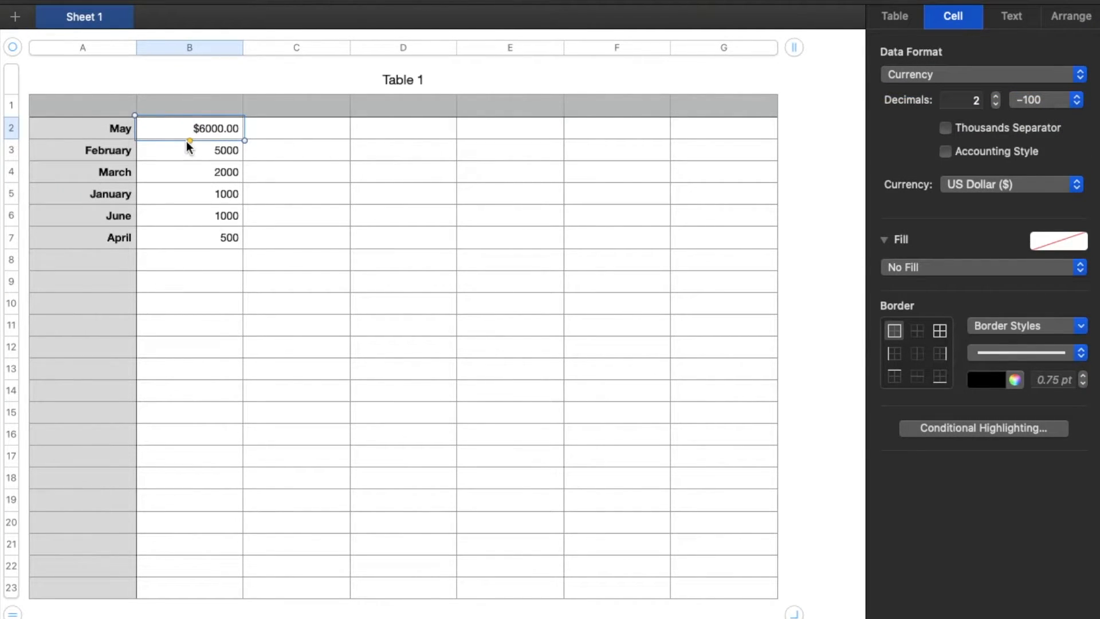
# Try different decimal counts and Accounting Style on the May amount, returning to 2 decimals with Accounting Style off.
pyautogui.click(260, 125)
pyautogui.click(195, 125)
pyautogui.click(997, 104)
pyautogui.click(997, 105)
pyautogui.click(996, 96)
pyautogui.click(996, 97)
pyautogui.click(997, 96)
pyautogui.click(996, 96)
pyautogui.click(994, 104)
pyautogui.click(994, 105)
pyautogui.click(995, 104)
pyautogui.click(997, 97)
pyautogui.click(946, 151)
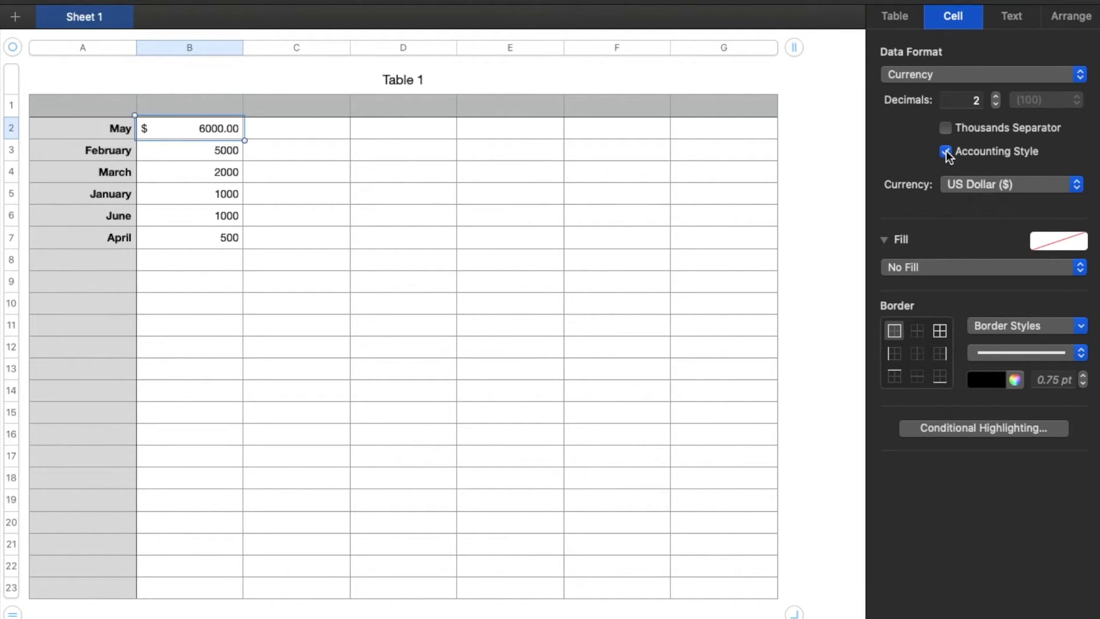
pyautogui.click(945, 151)
# Turn on the thousands separator for the May amount in cell B2.
pyautogui.click(946, 128)
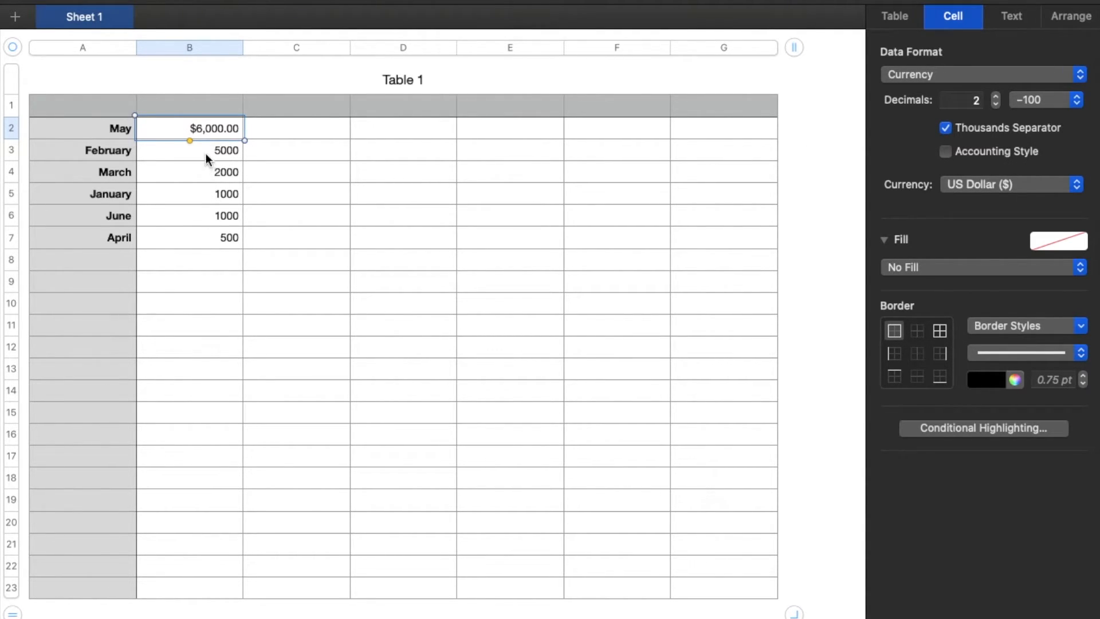
pyautogui.click(273, 179)
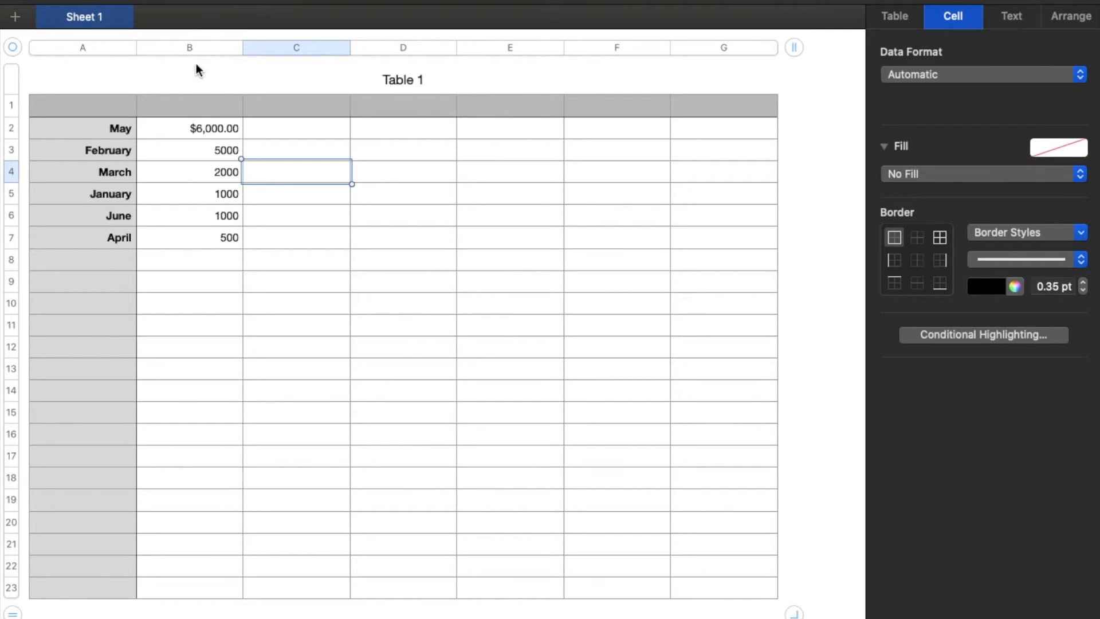
pyautogui.click(189, 46)
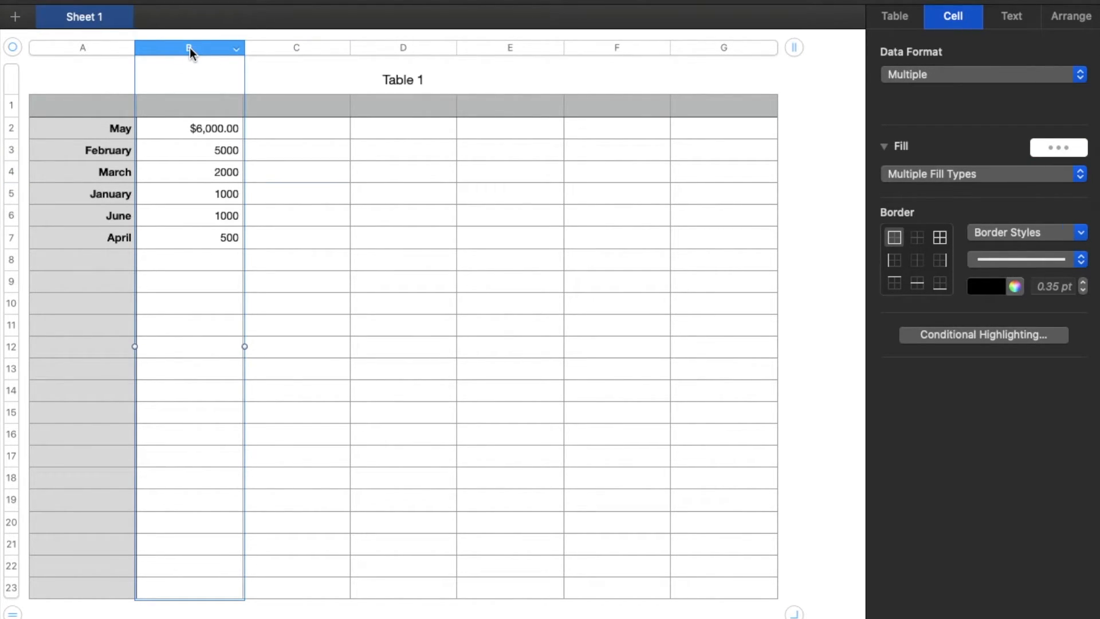
pyautogui.click(312, 199)
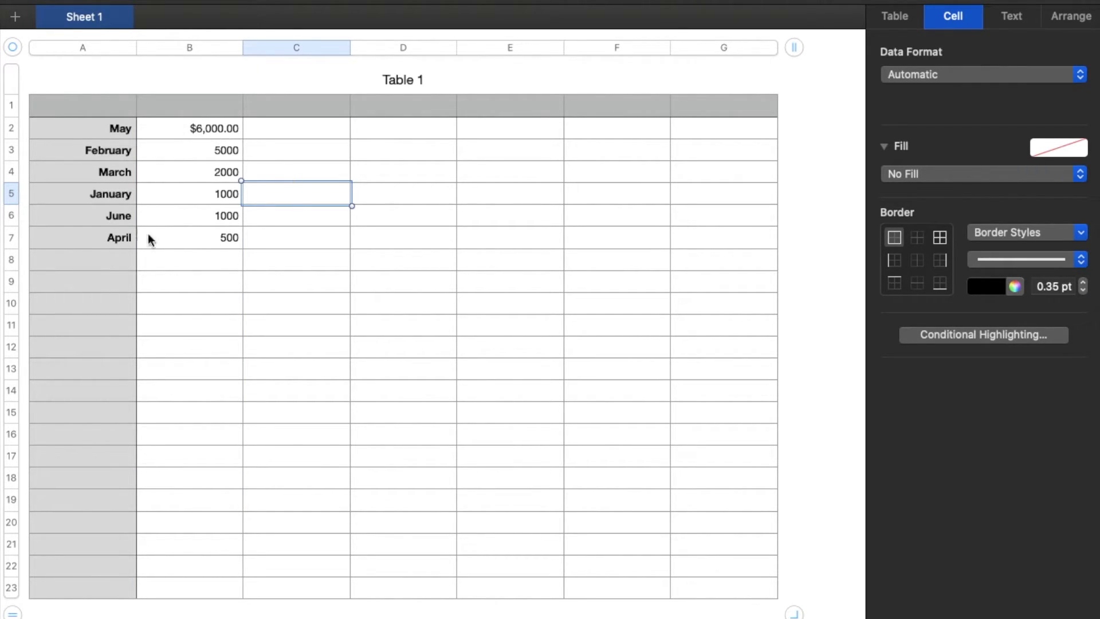
pyautogui.moveTo(157, 127); pyautogui.dragTo(209, 249)
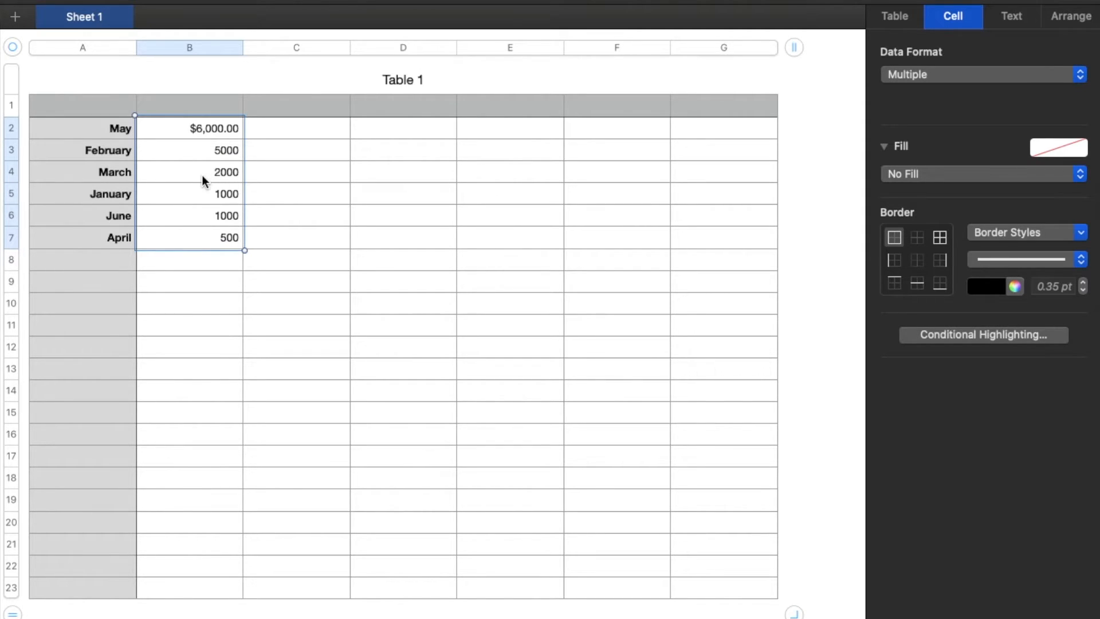
pyautogui.click(274, 174)
# Format all of column B as Currency with the thousands separator turned on.
pyautogui.click(194, 47)
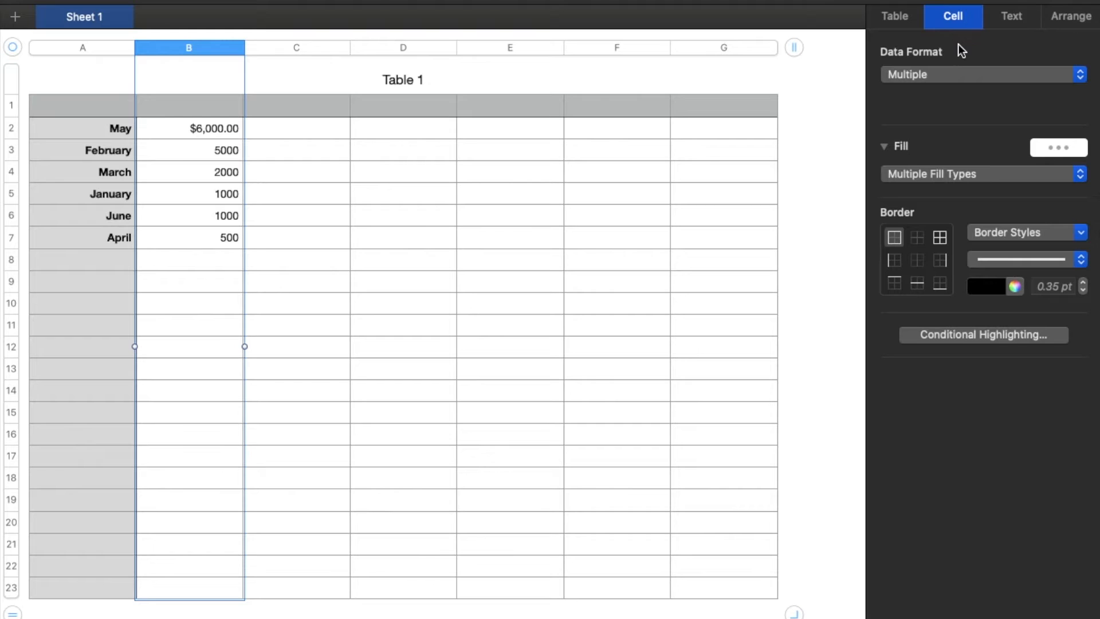
pyautogui.click(1081, 76)
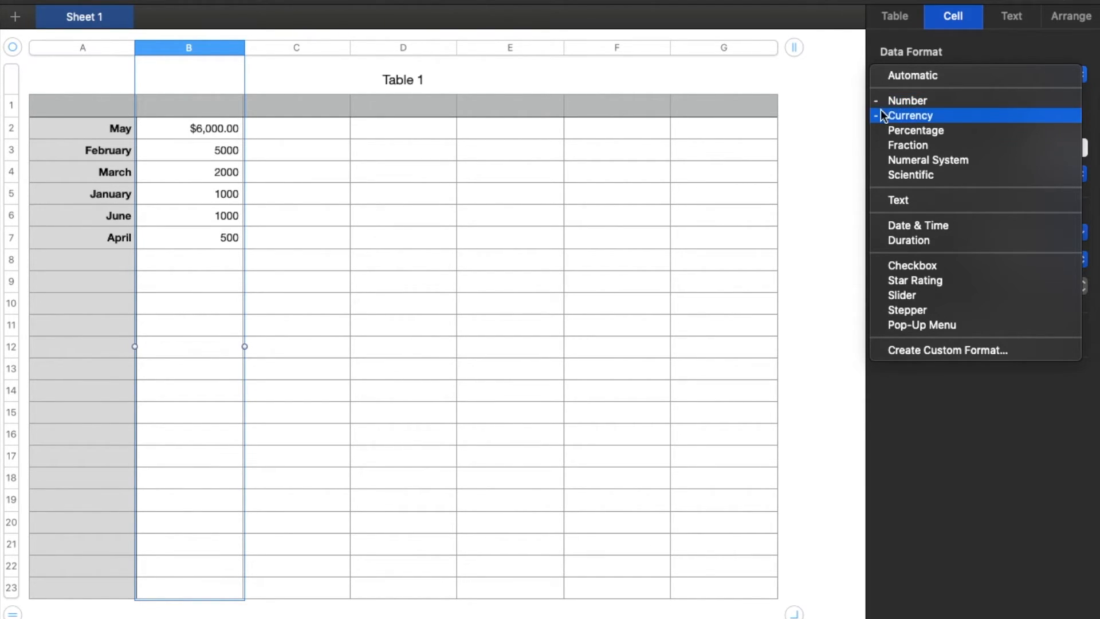
pyautogui.click(937, 116)
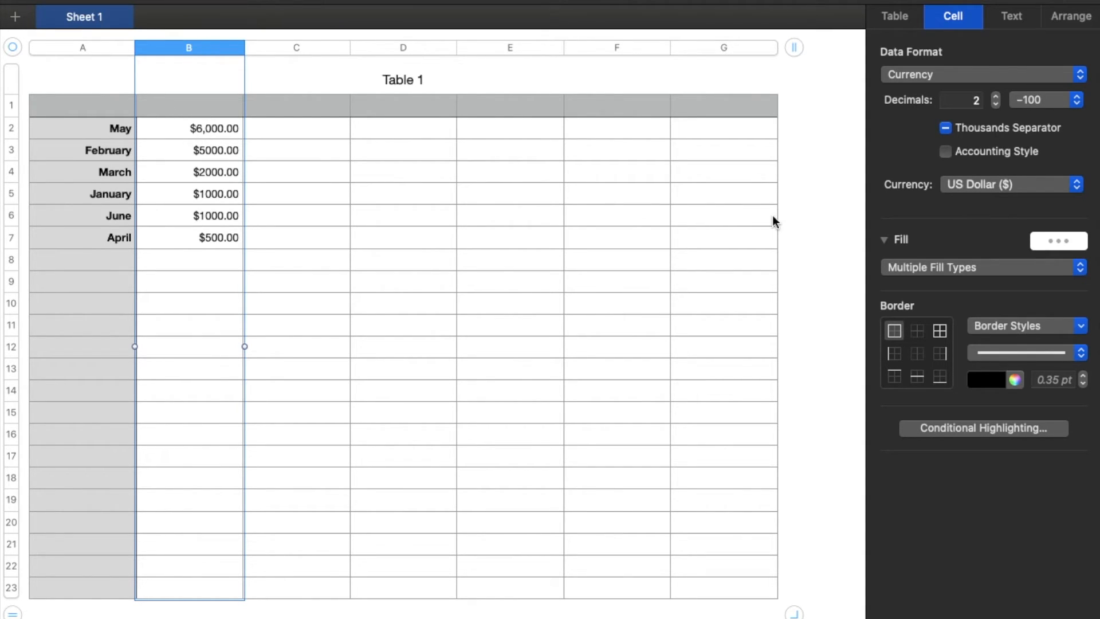
pyautogui.click(946, 128)
pyautogui.click(616, 237)
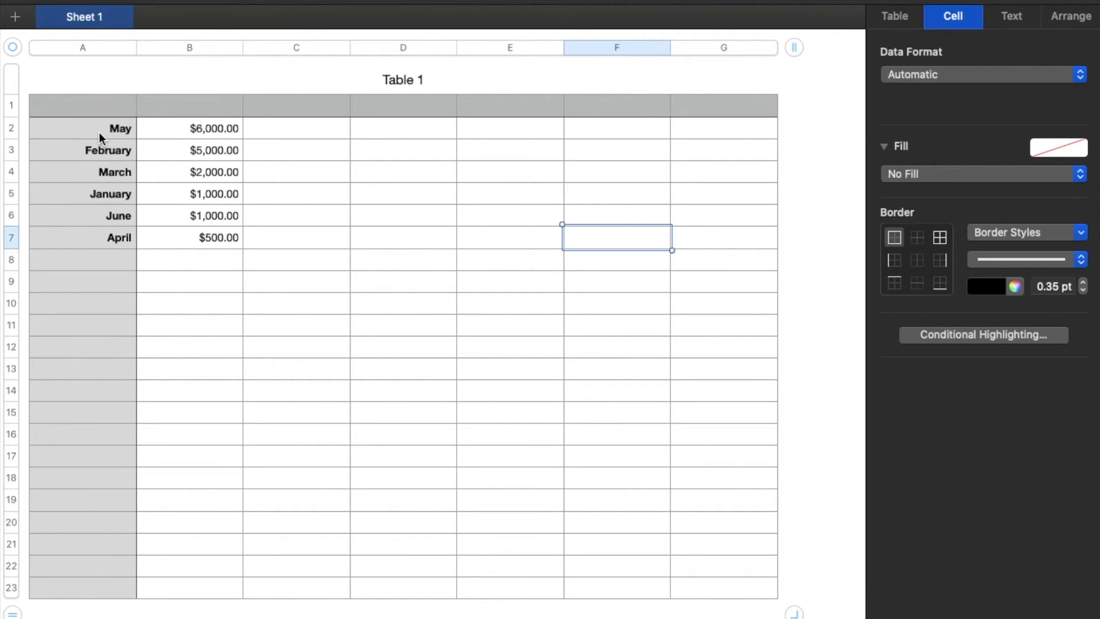
# Format all of column A as Date & Time, using the 1/5/2020 date style.
pyautogui.click(92, 49)
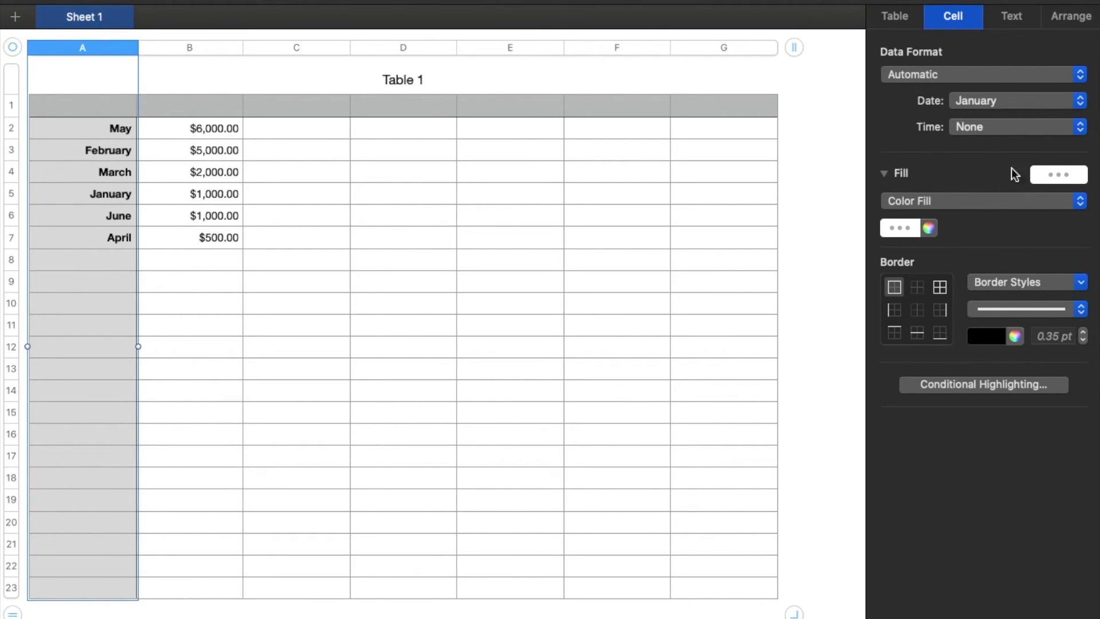
pyautogui.click(1080, 76)
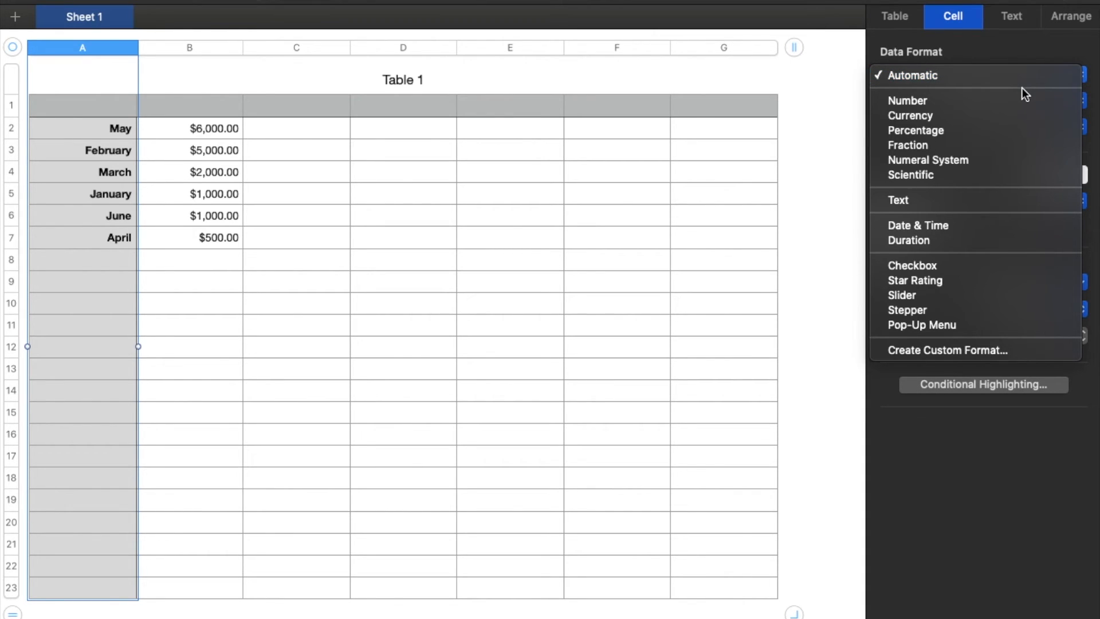
pyautogui.click(928, 226)
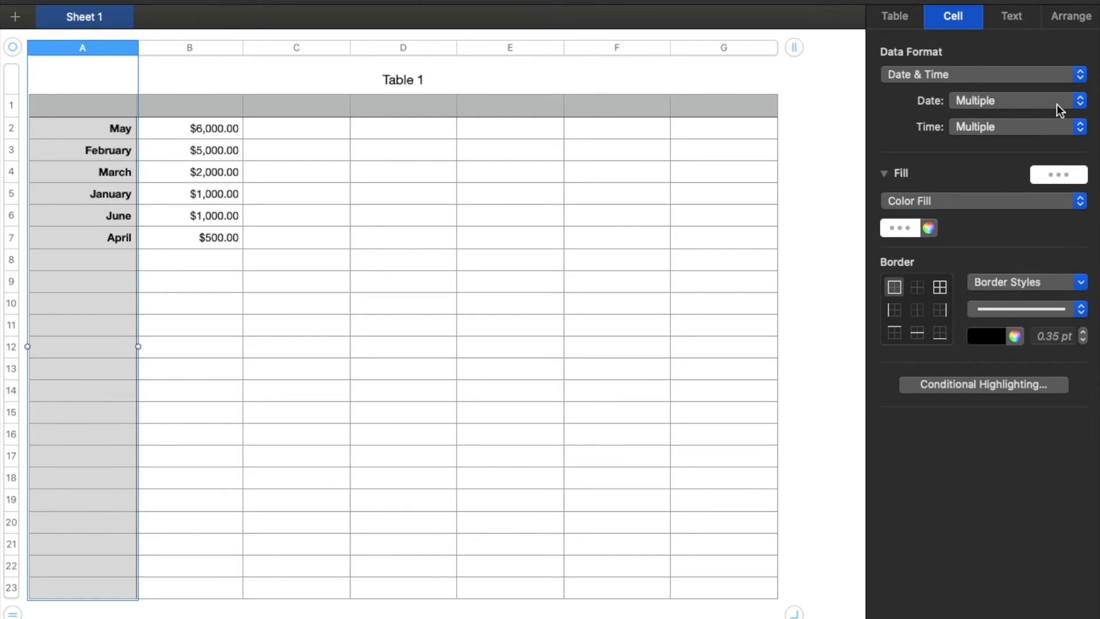
pyautogui.click(1081, 101)
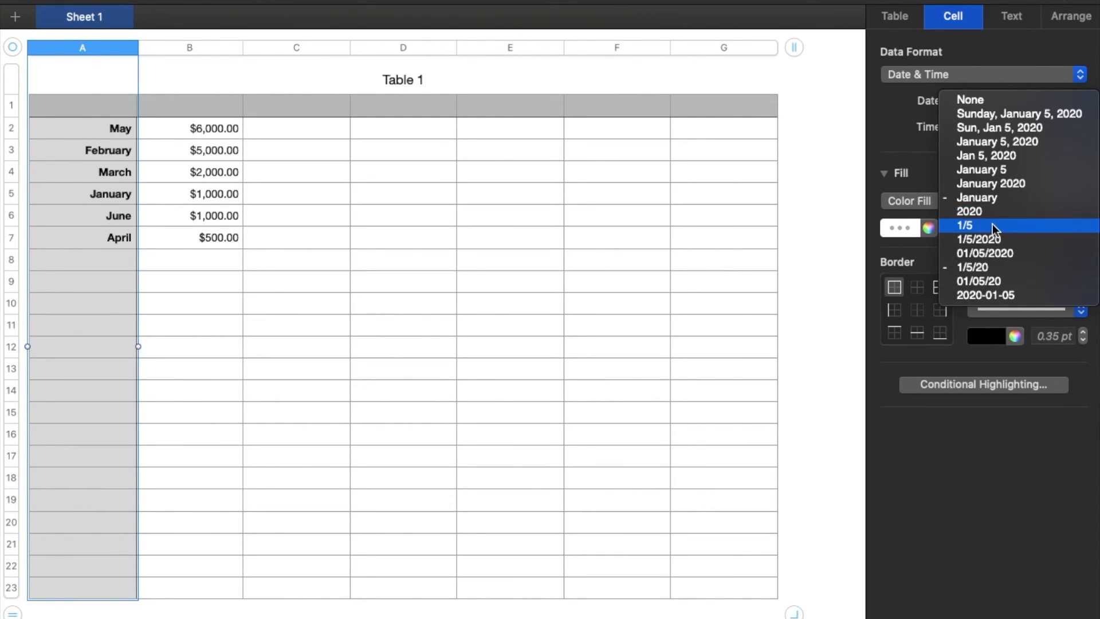
pyautogui.click(994, 242)
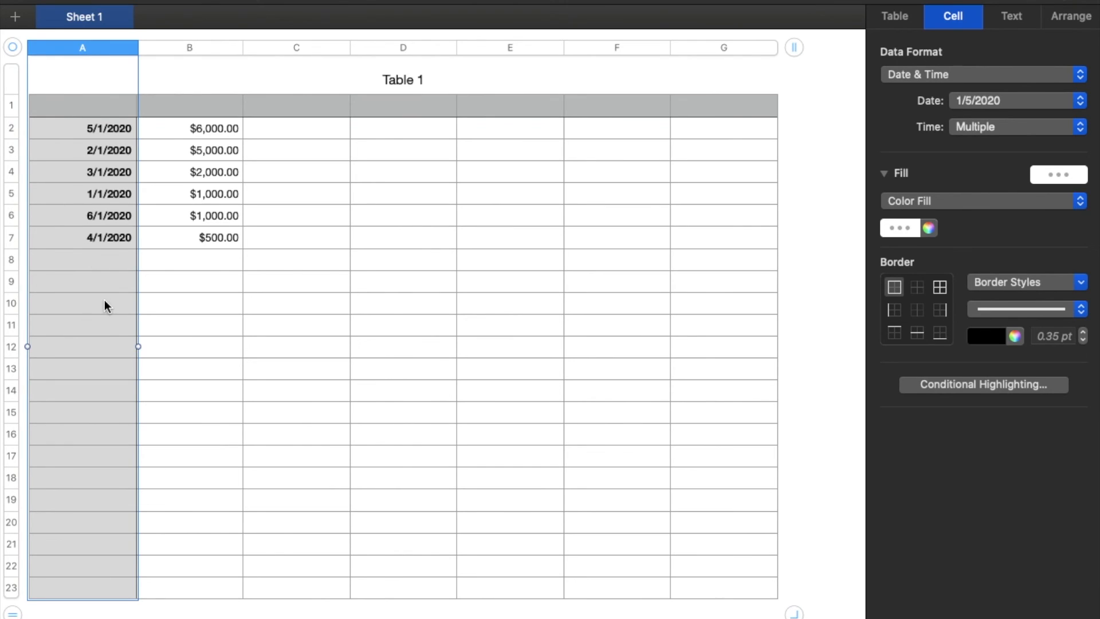
pyautogui.click(189, 286)
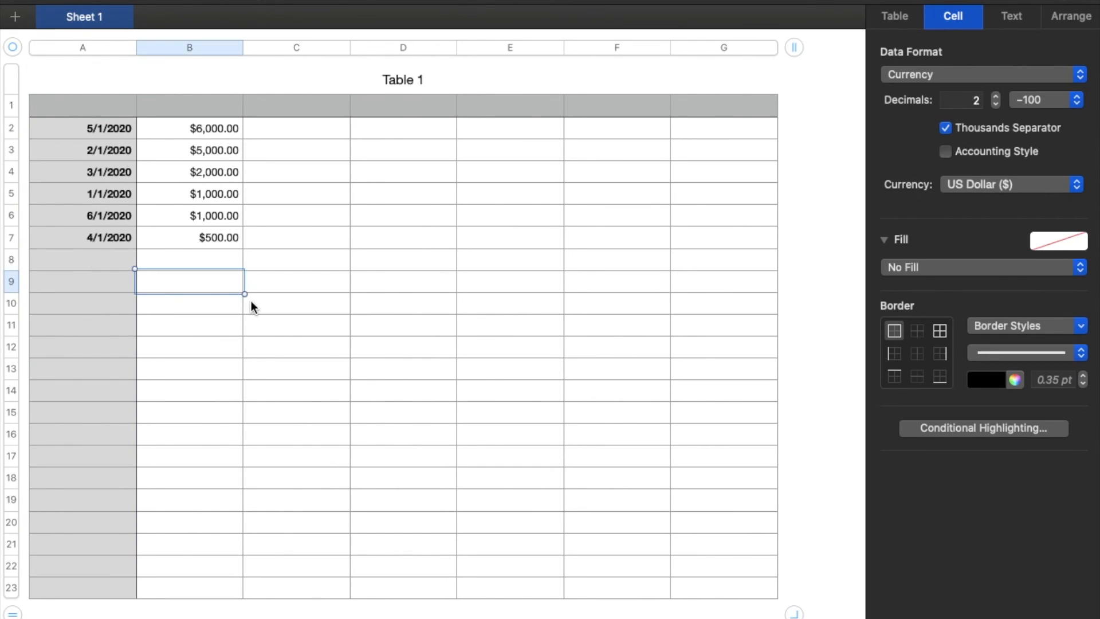